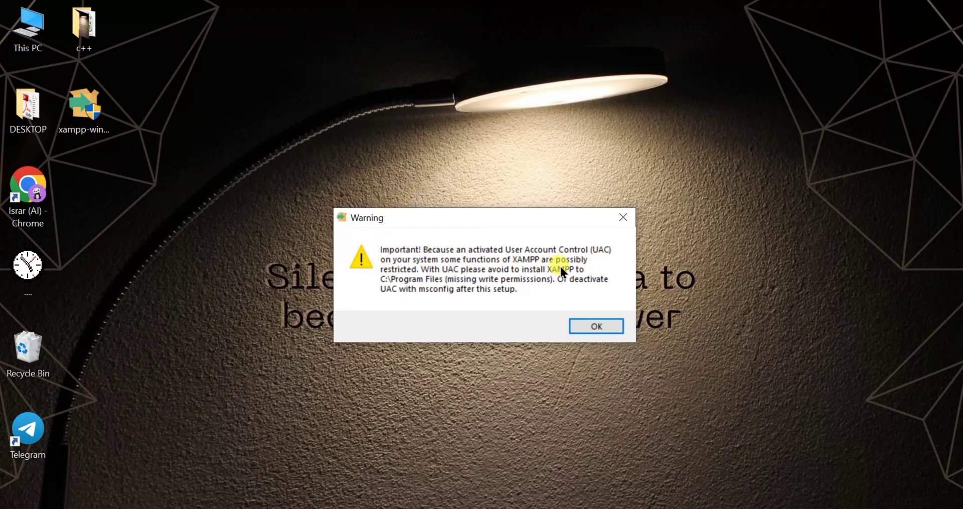
Dismiss the User Account Control warning and abort the XAMPP installation.
left_click(599, 323)
left_click(627, 411)
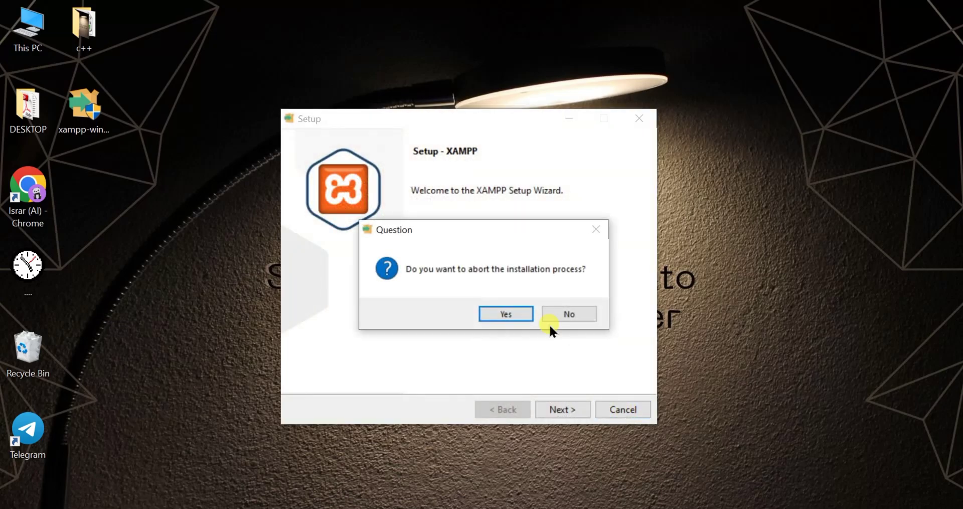
left_click(516, 310)
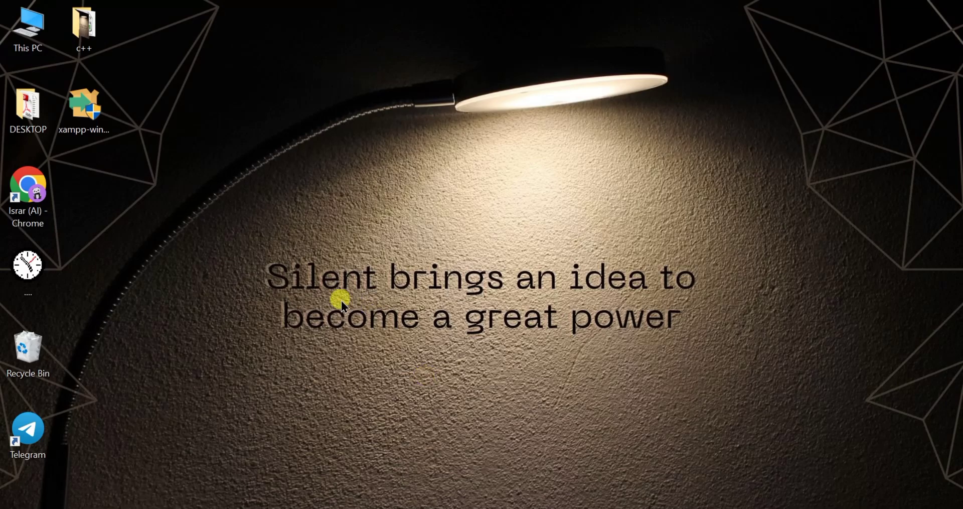
Search Windows for regedit and open the Registry Editor.
key("super+r")
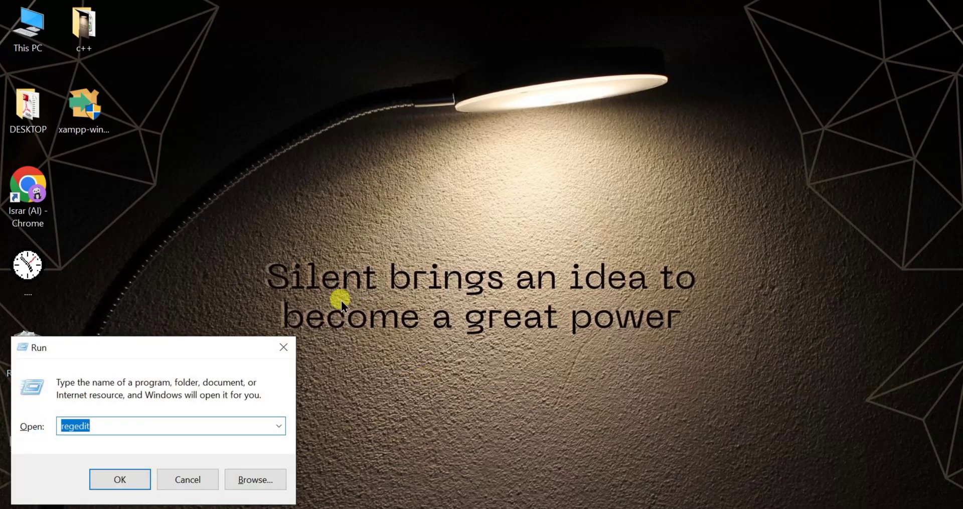
left_click(275, 349)
key("super+s")
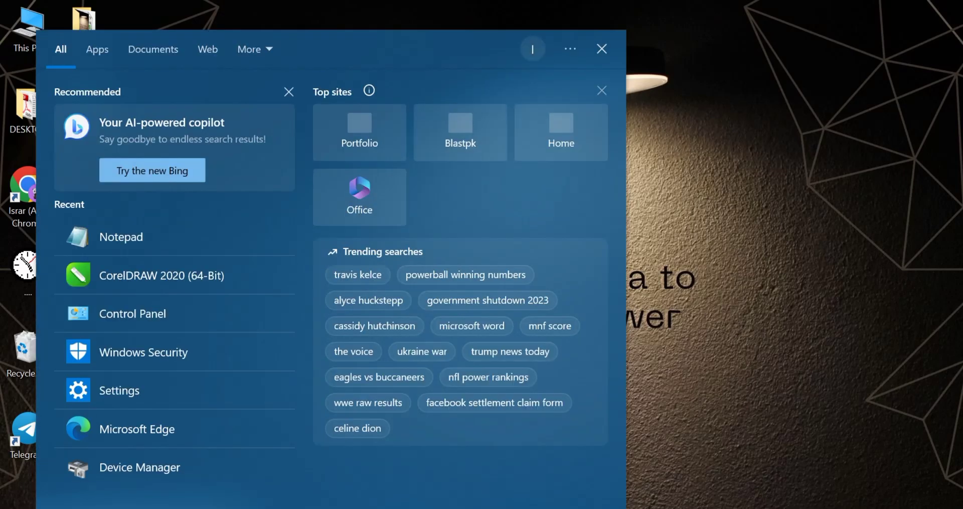
type("re")
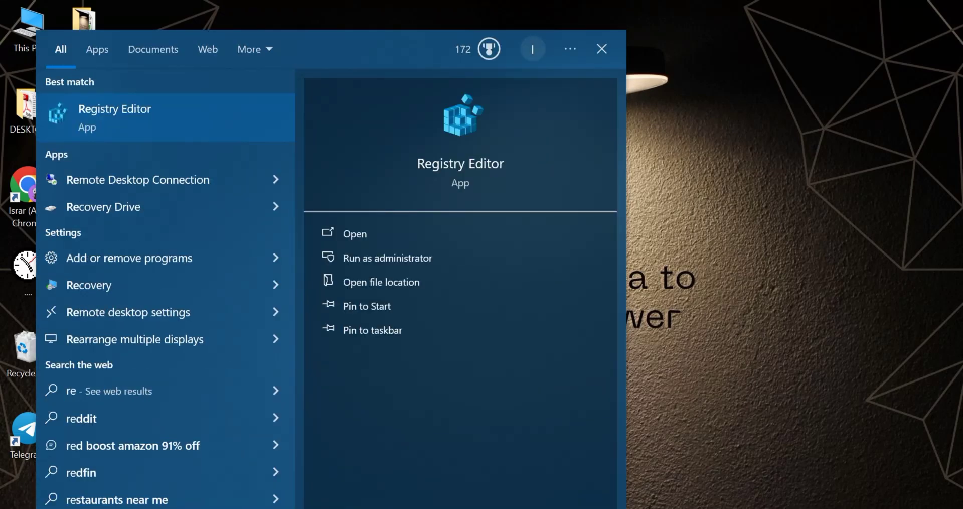
type("gedit")
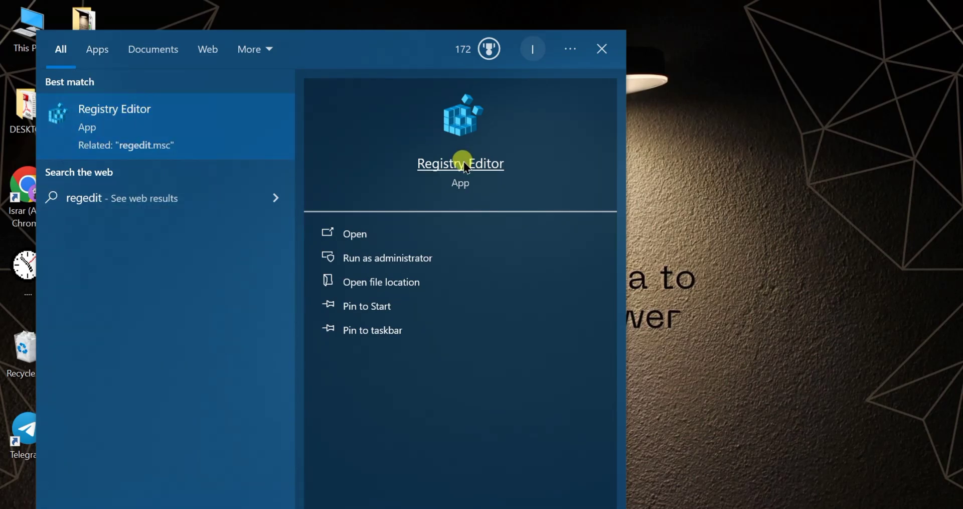
left_click(64, 130)
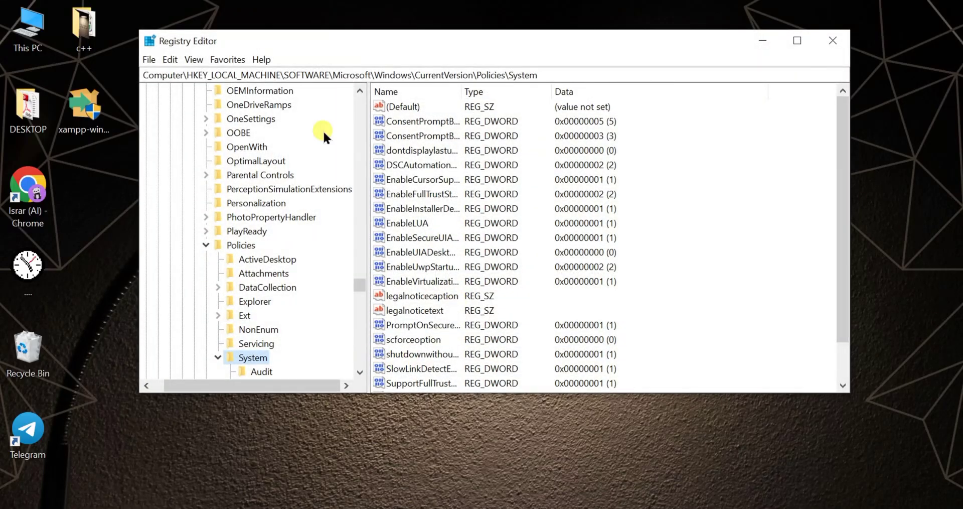
Return to the root of the registry tree and expand HKEY_LOCAL_MACHINE and its SOFTWARE key.
scroll(274, 153, "up", 10)
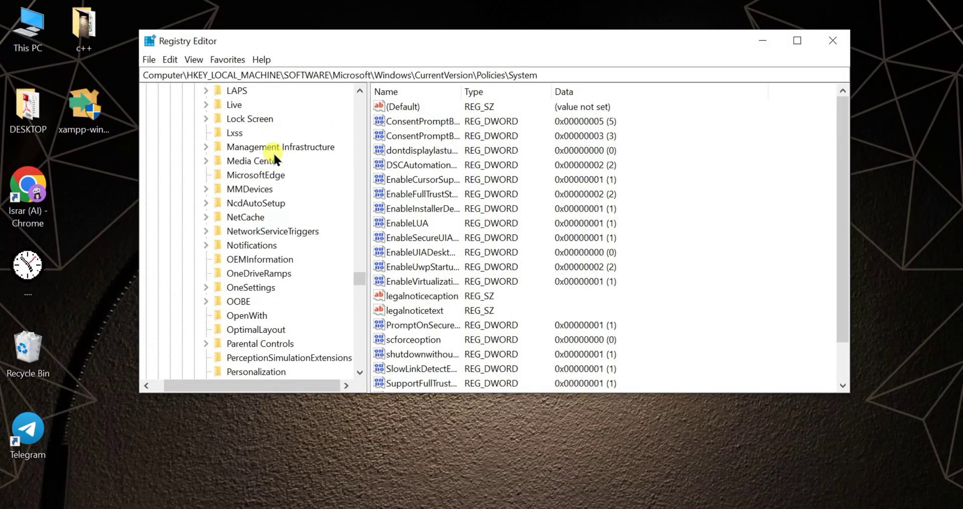
scroll(261, 144, "up", 4)
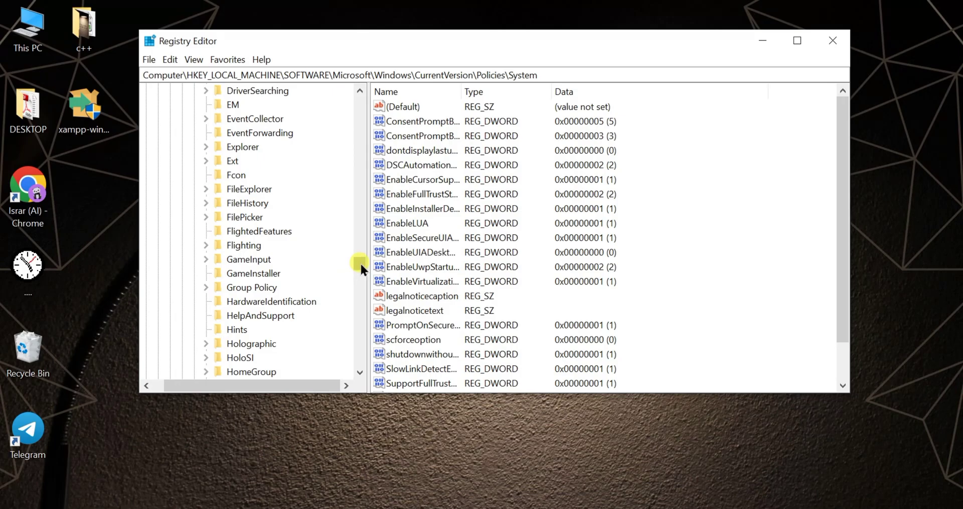
left_click_drag(360, 262, 356, 87)
left_click(159, 132)
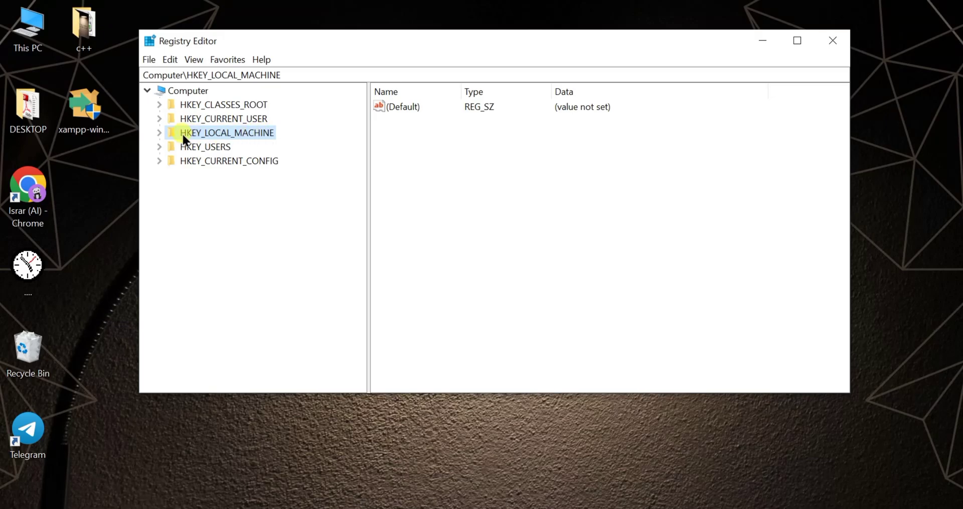
left_click(160, 132)
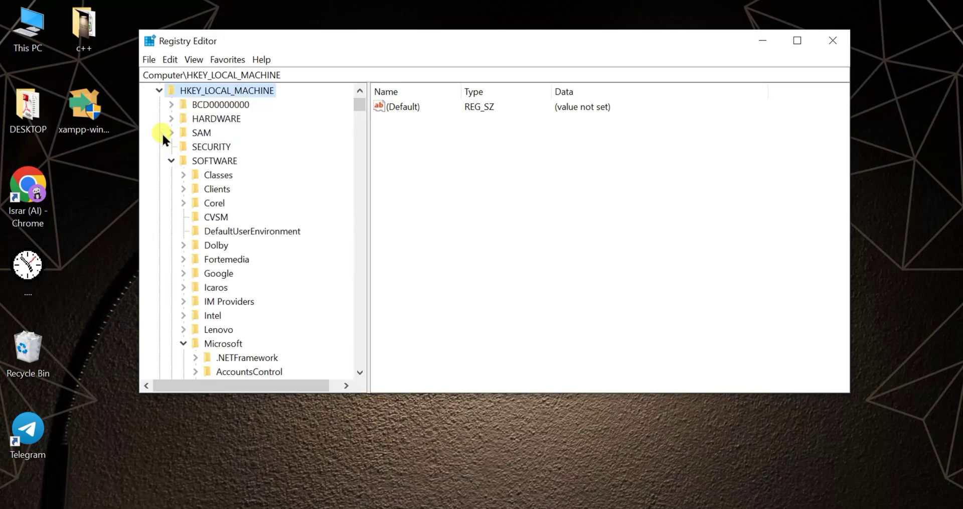
left_click(172, 161)
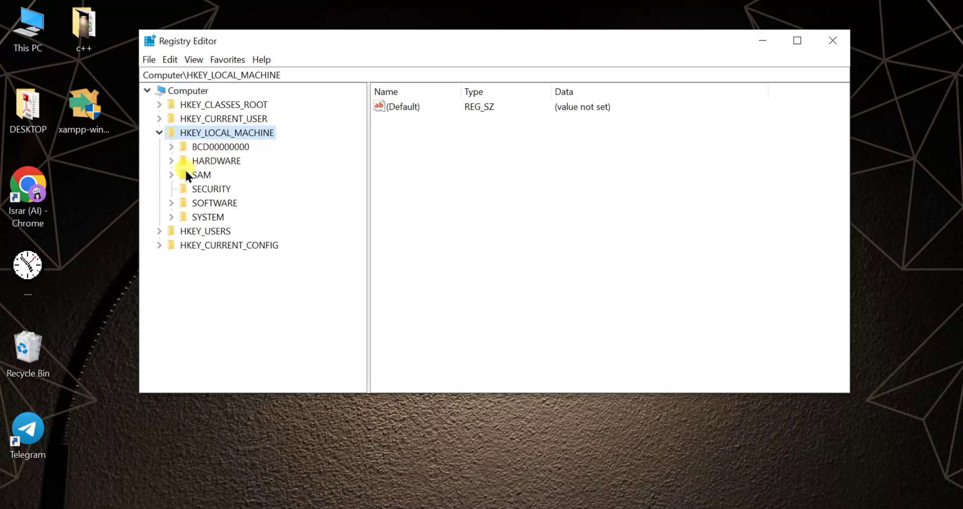
left_click(169, 203)
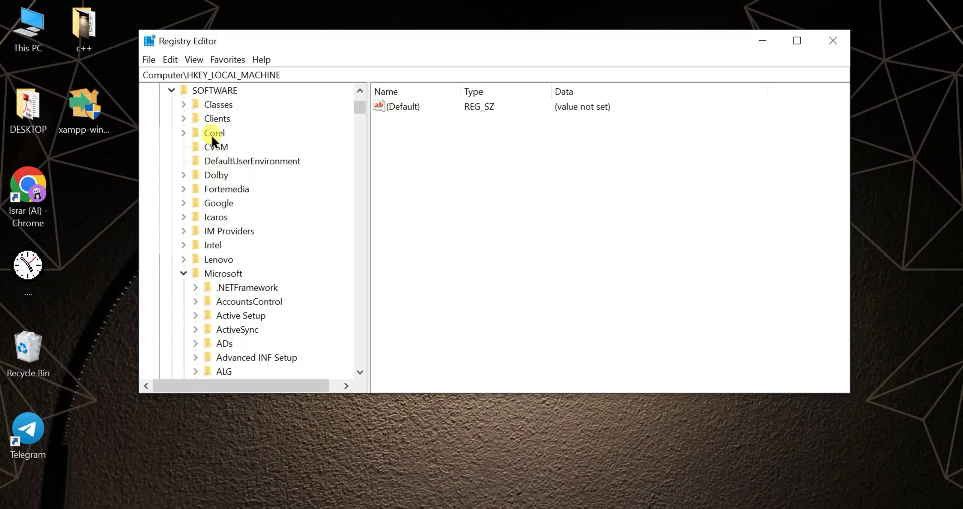
Collapse the Microsoft key under SOFTWARE, then select and expand it again.
left_click(182, 272)
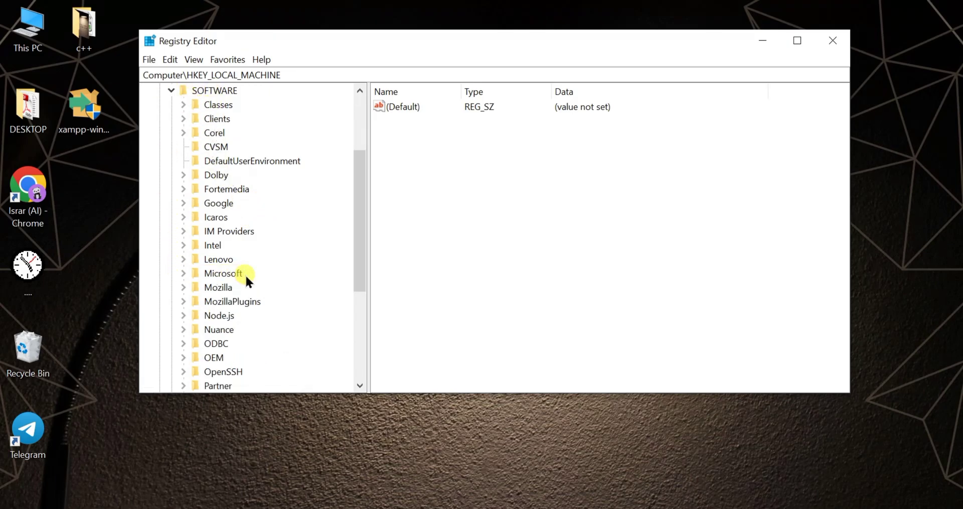
left_click(221, 272)
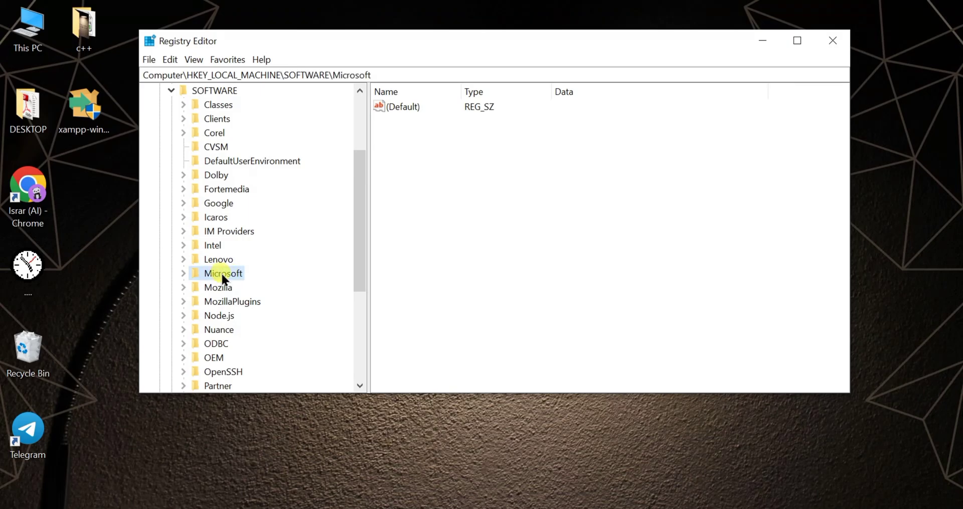
double_click(222, 271)
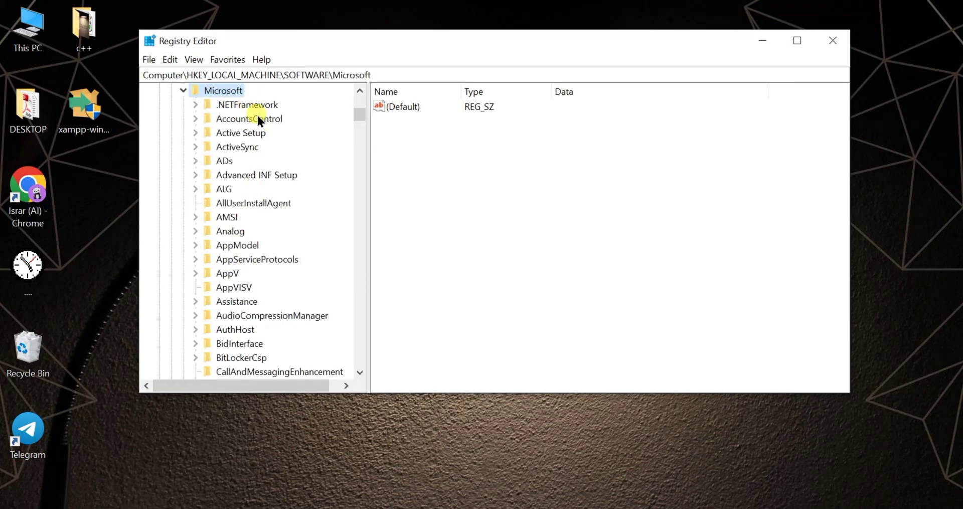
Locate the Windows key under Microsoft and expand it along with its CurrentVersion subkey.
scroll(256, 283, "down", 6)
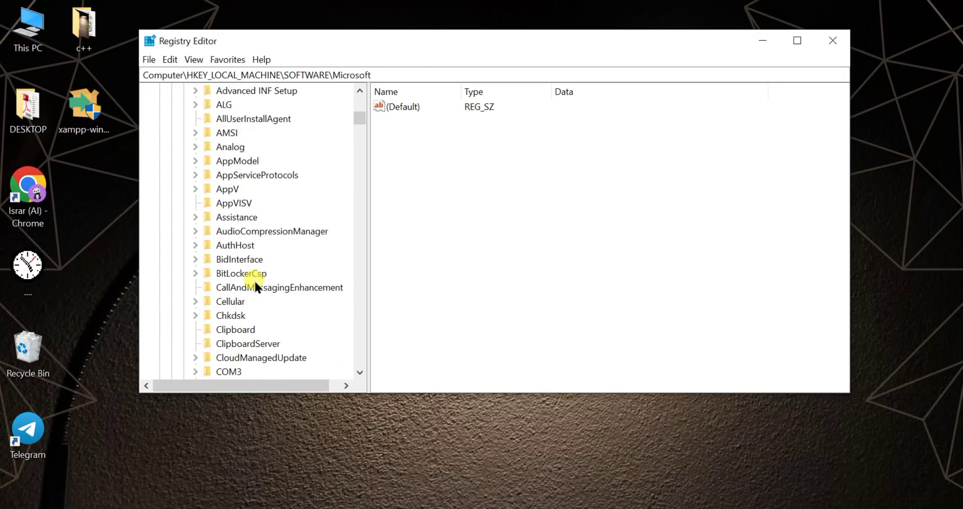
scroll(255, 282, "down", 12)
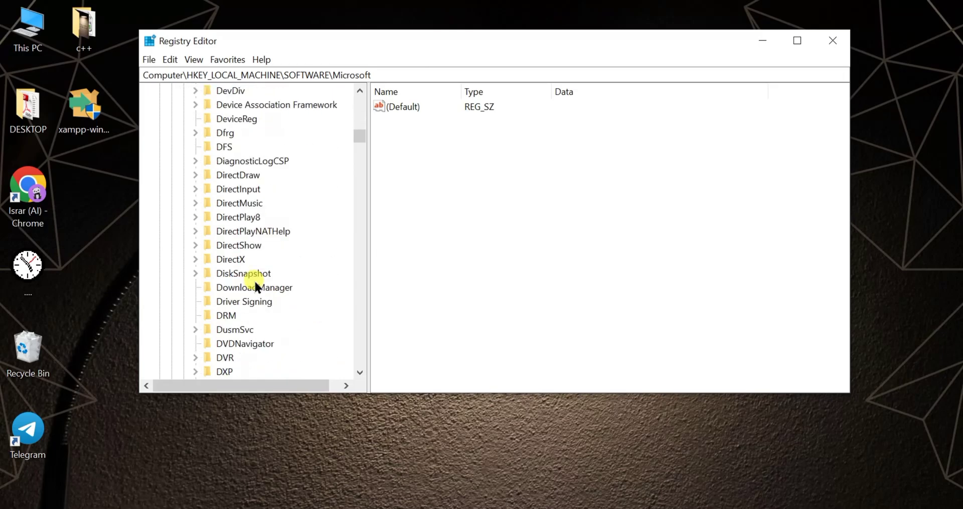
scroll(255, 282, "down", 8)
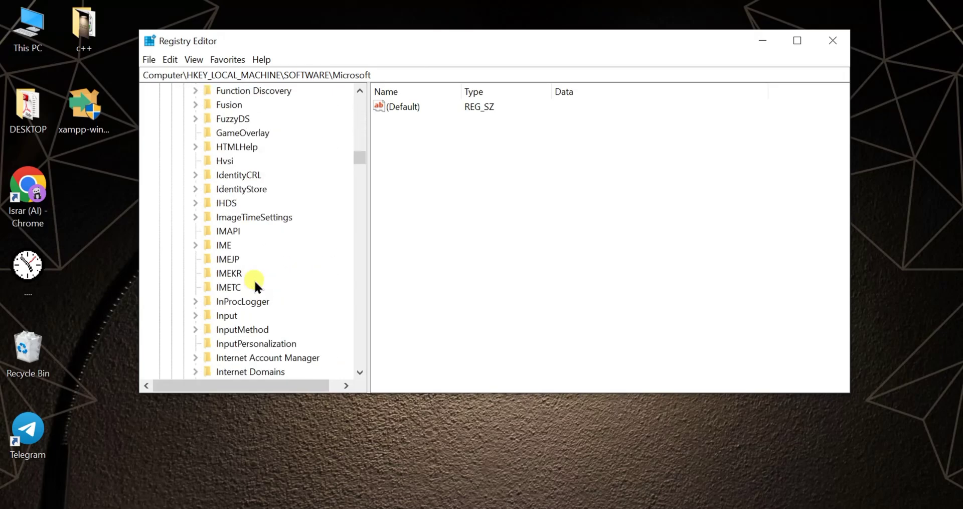
scroll(254, 279, "up", 5)
scroll(254, 279, "down", 15)
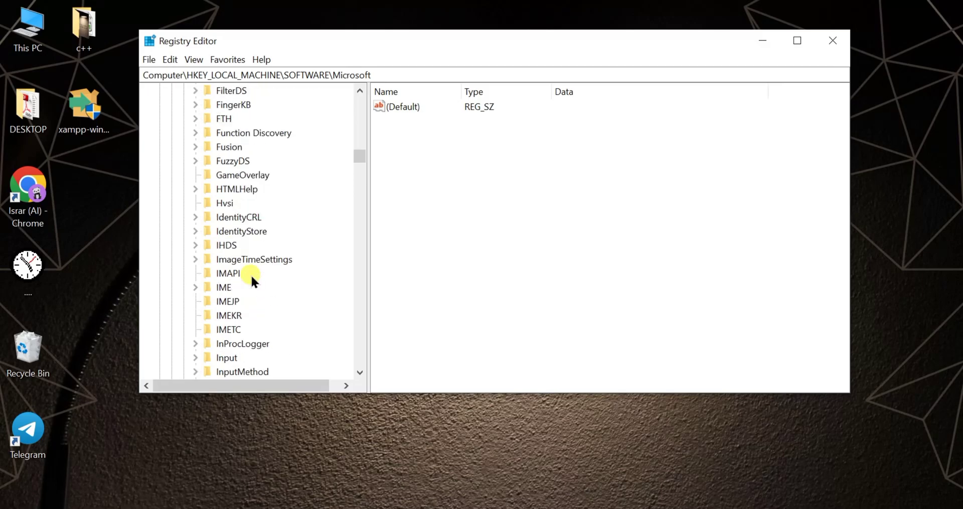
scroll(251, 273, "down", 16)
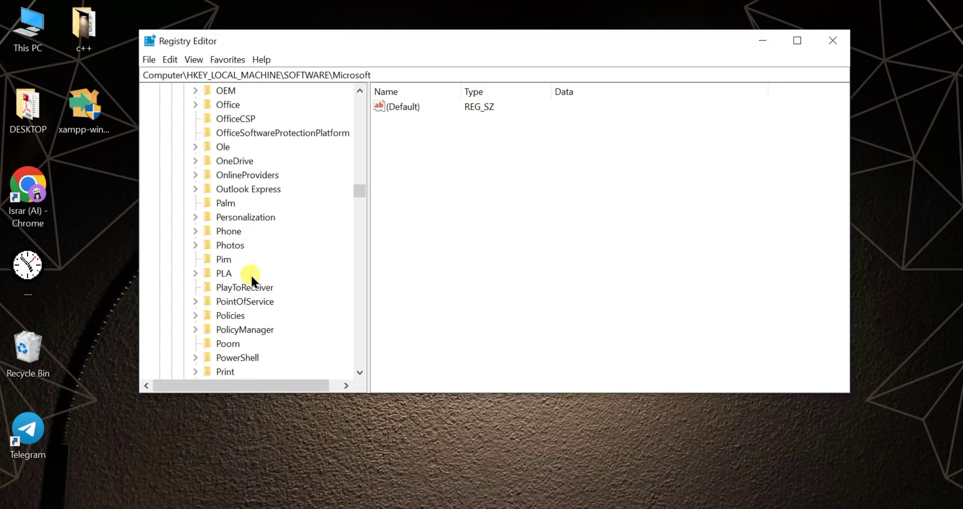
scroll(251, 274, "down", 7)
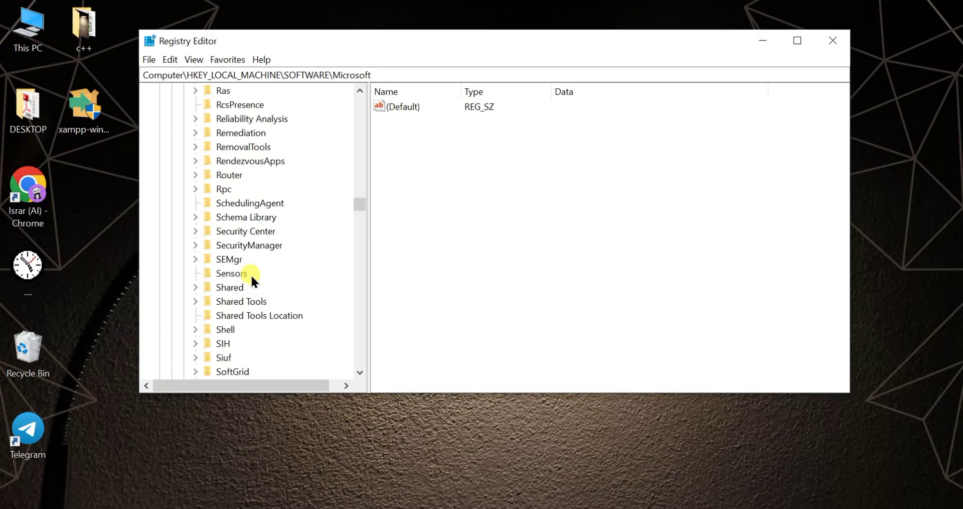
scroll(251, 274, "up", 5)
scroll(247, 257, "down", 17)
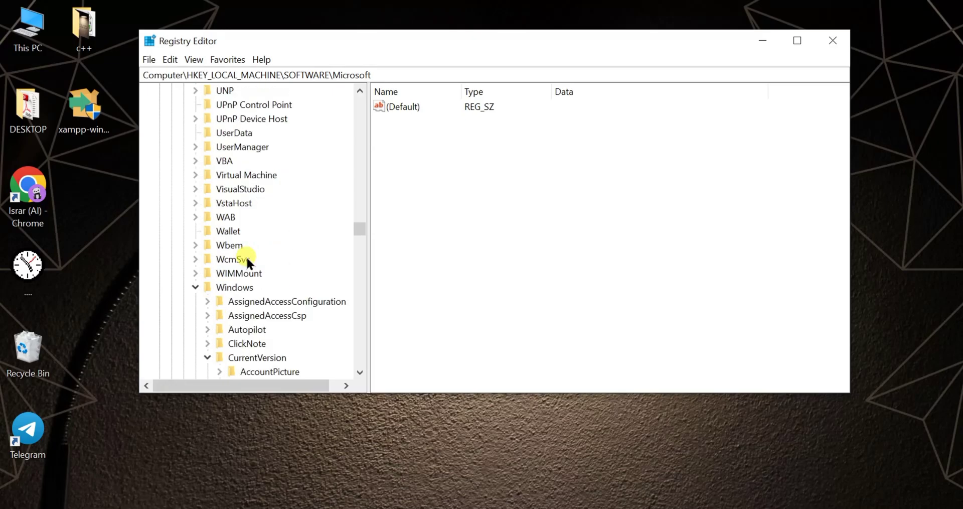
left_click(195, 245)
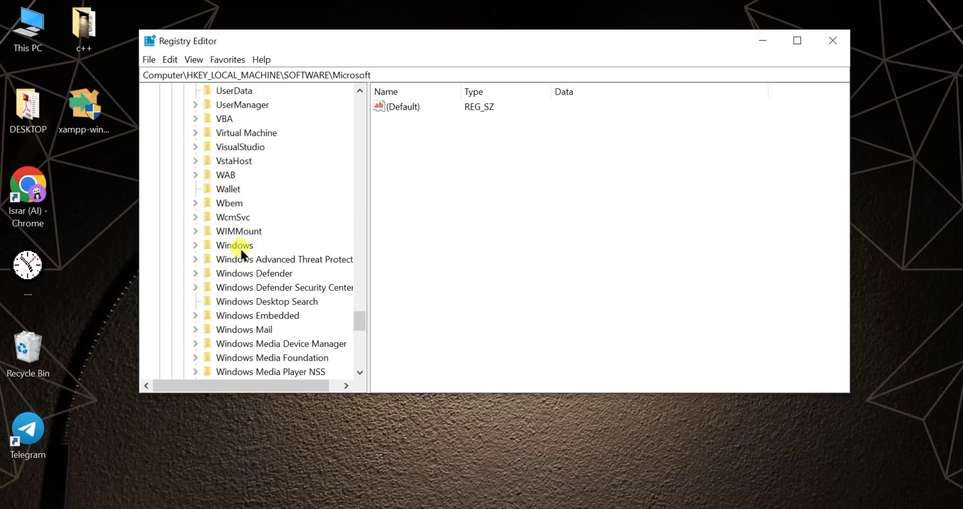
left_click(195, 245)
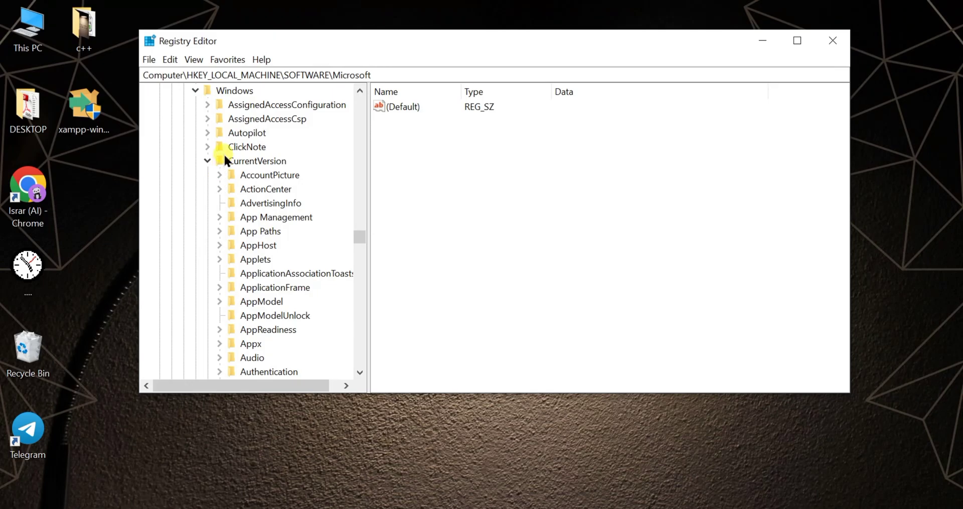
left_click(207, 162)
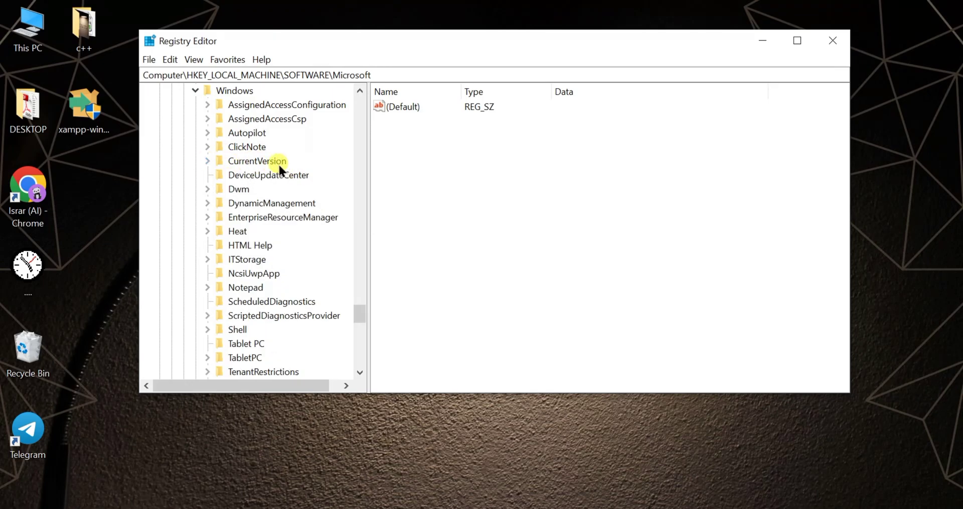
left_click(207, 160)
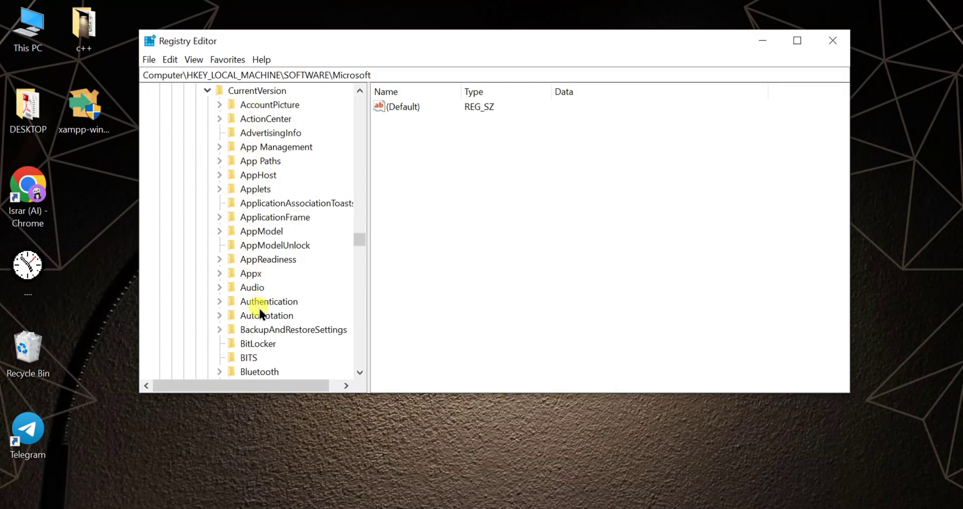
Find the Policies key under CurrentVersion, select it and expand it.
scroll(260, 311, "down", 6)
scroll(260, 311, "down", 9)
scroll(259, 308, "down", 12)
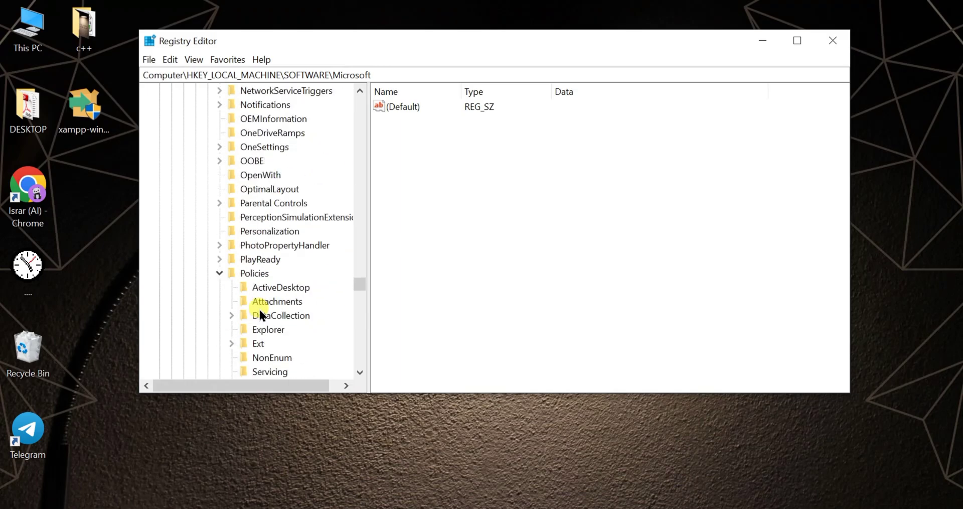
scroll(260, 312, "down", 1)
left_click(219, 230)
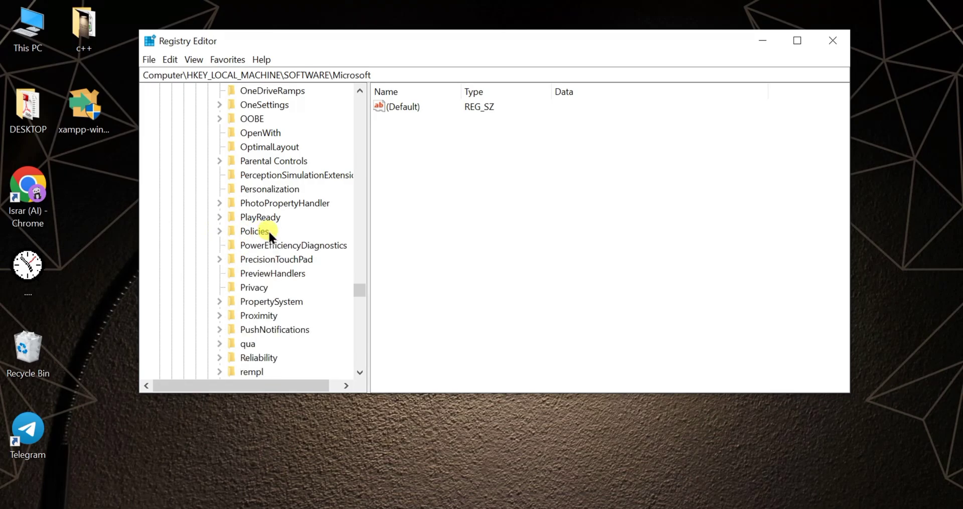
left_click(255, 232)
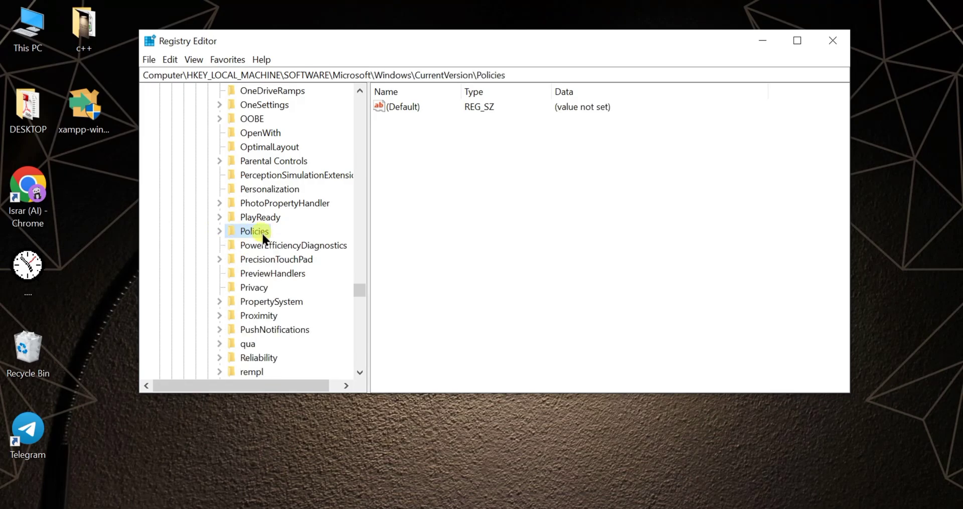
double_click(256, 232)
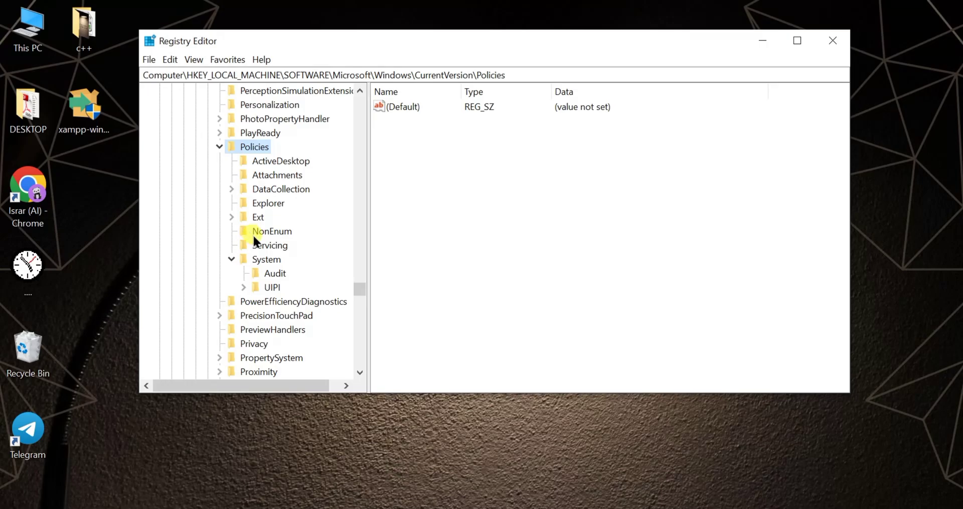
Open the System key under Policies and select its EnableLUA value.
left_click(231, 259)
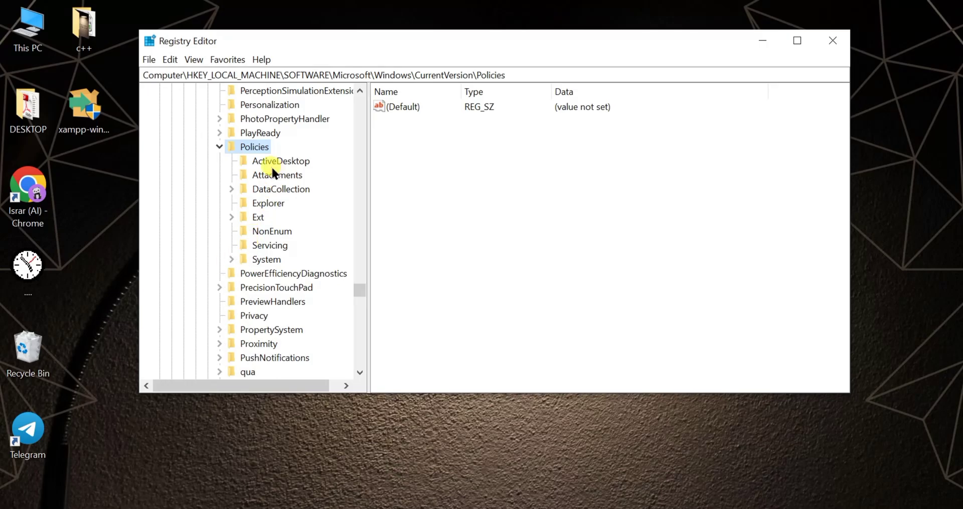
double_click(261, 260)
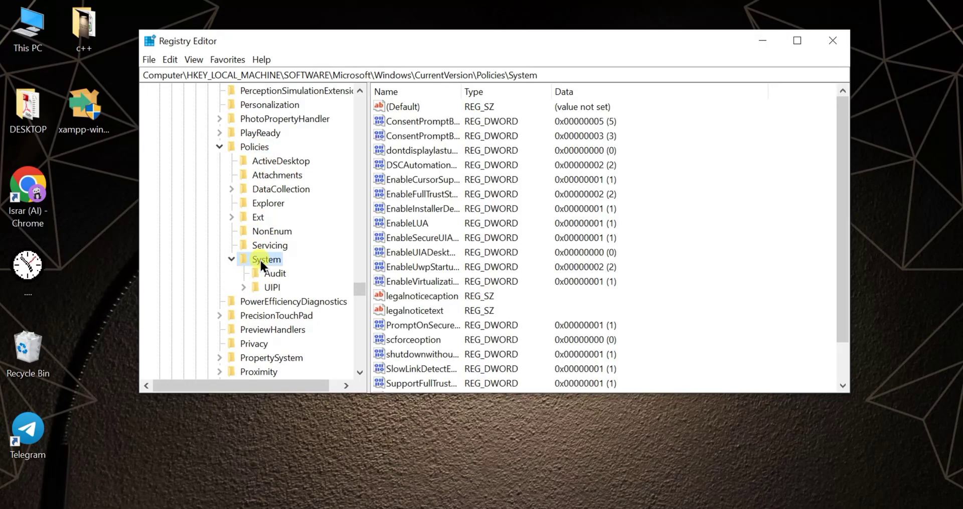
left_click(405, 223)
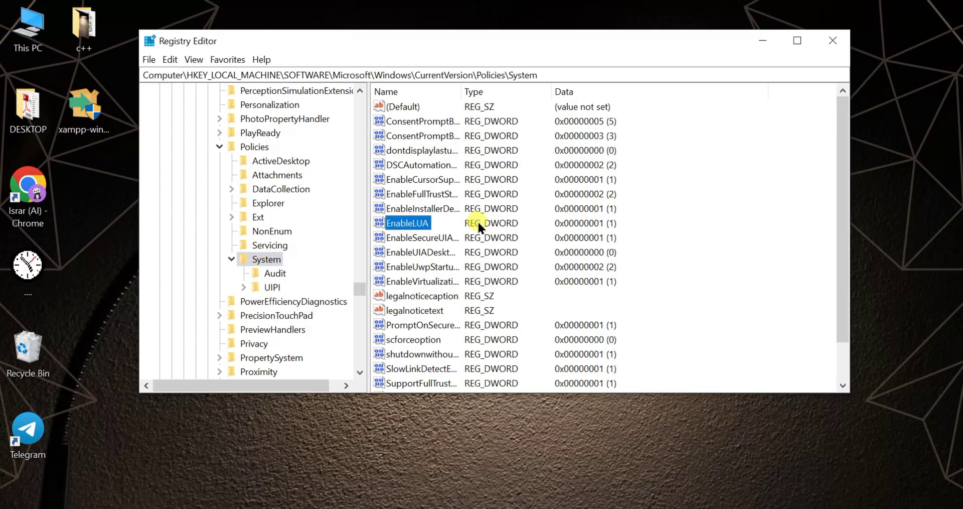
left_click(394, 226)
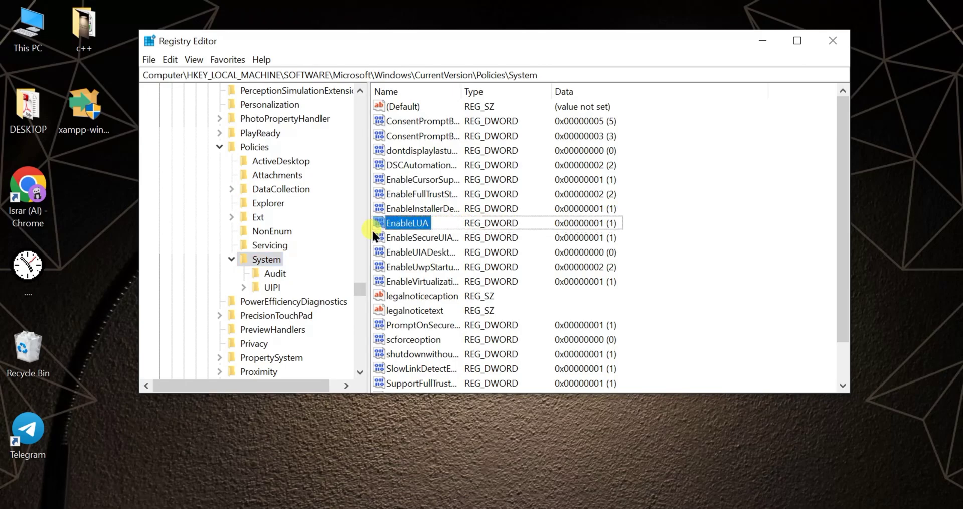
Set the value data of the EnableLUA entry to 0.
double_click(397, 223)
left_click(243, 185)
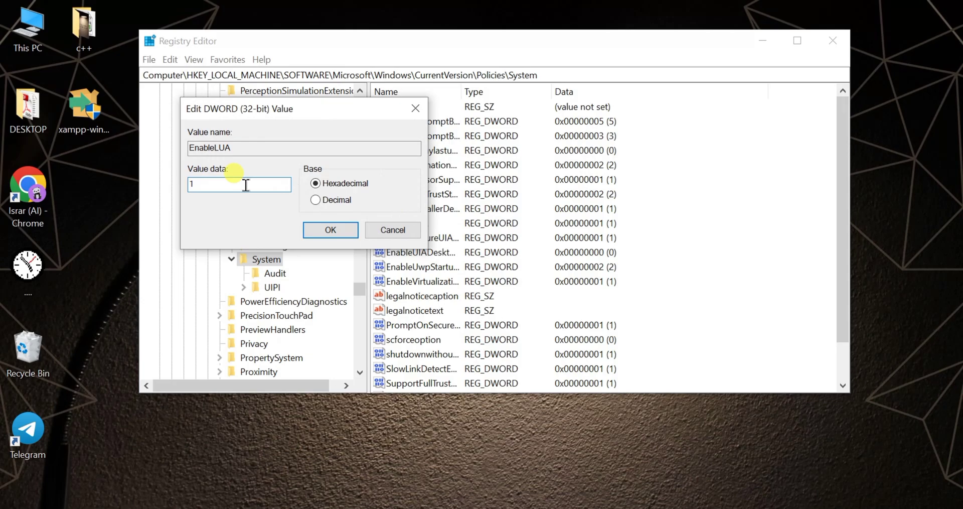
key("BackSpace")
type("0")
left_click(331, 230)
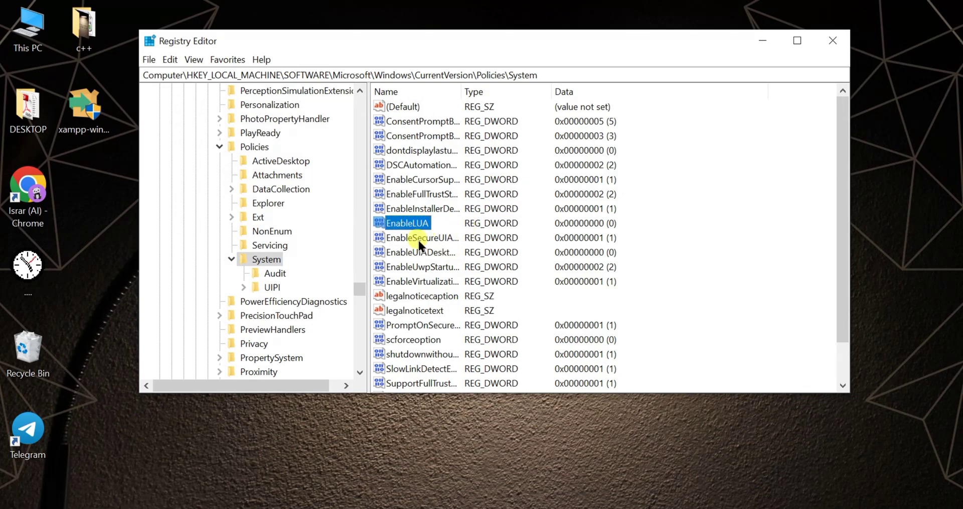
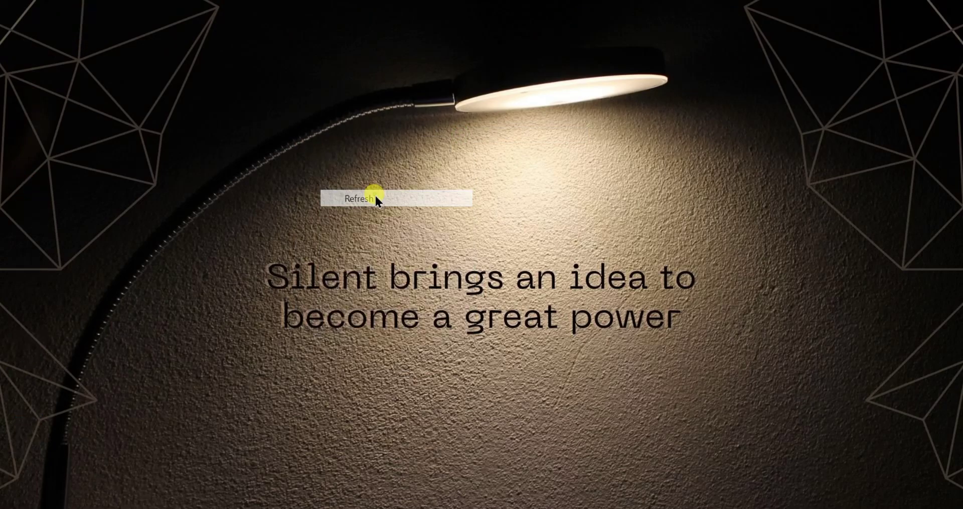
Run the XAMPP installer from the desktop up to its component selection page and minimize the setup window.
double_click(101, 107)
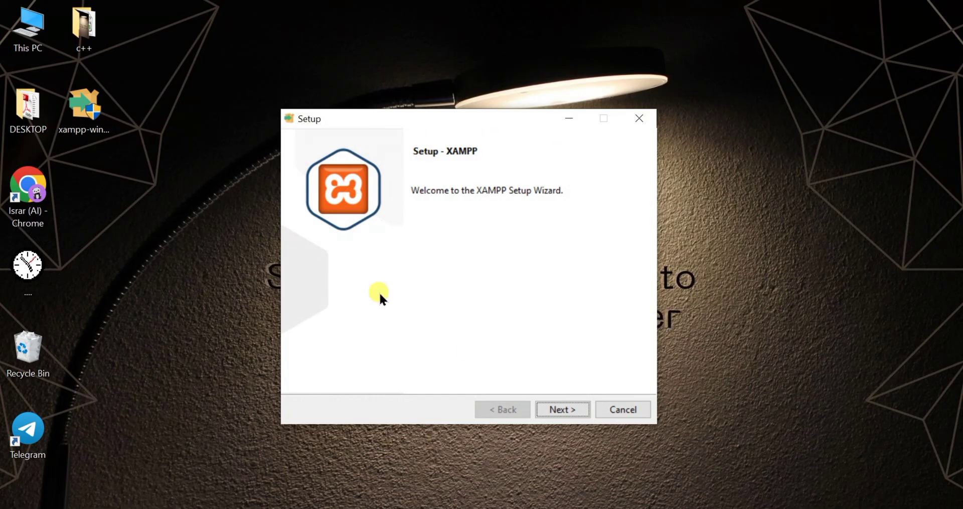
left_click(574, 415)
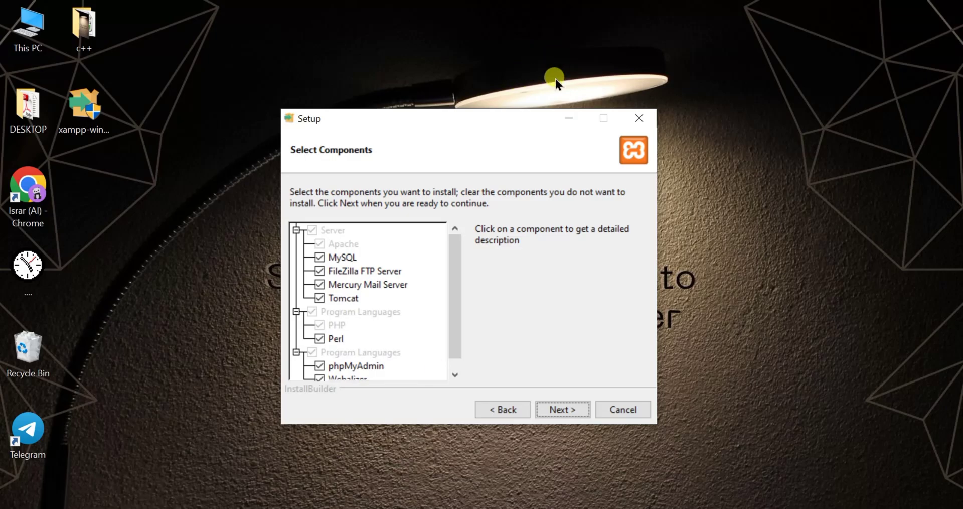
left_click(570, 119)
right_click(426, 58)
left_click(456, 106)
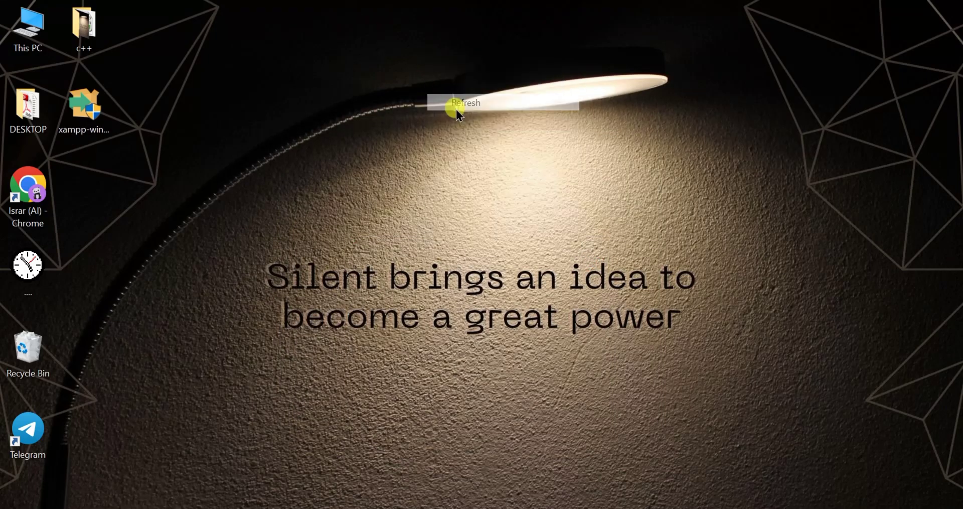
Switch to the open Notepad note and add the line "This is setps in regedit okay?" below System.
left_click(417, 506)
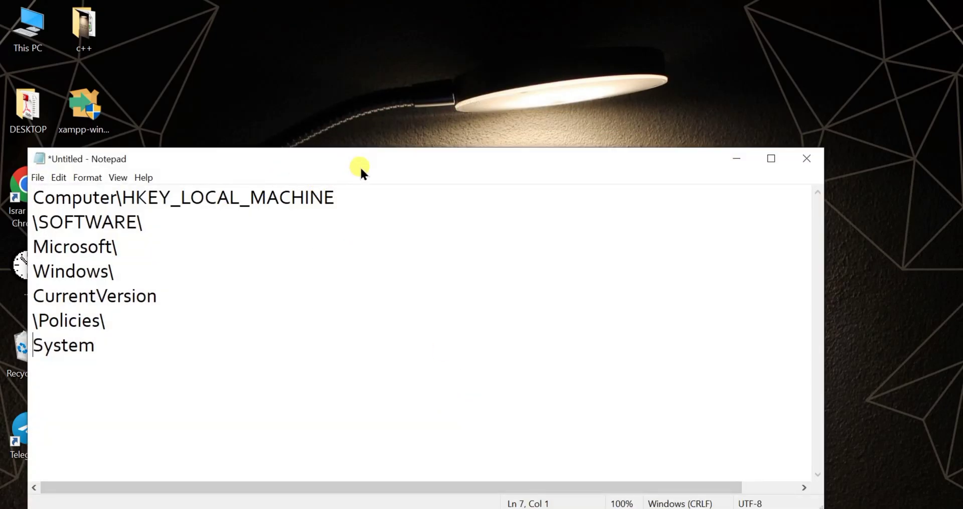
left_click_drag(360, 166, 458, 87)
left_click(241, 304)
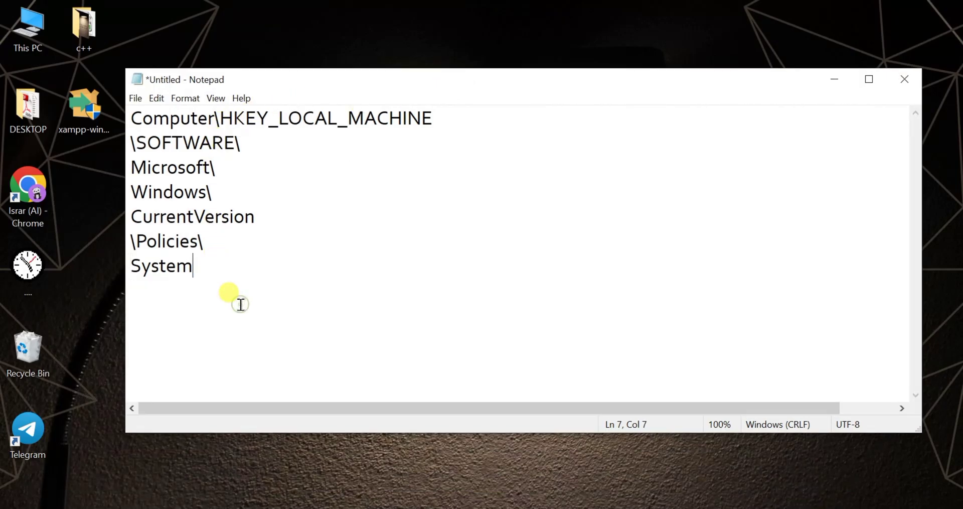
key("Return")
type("This is setps in regedit ")
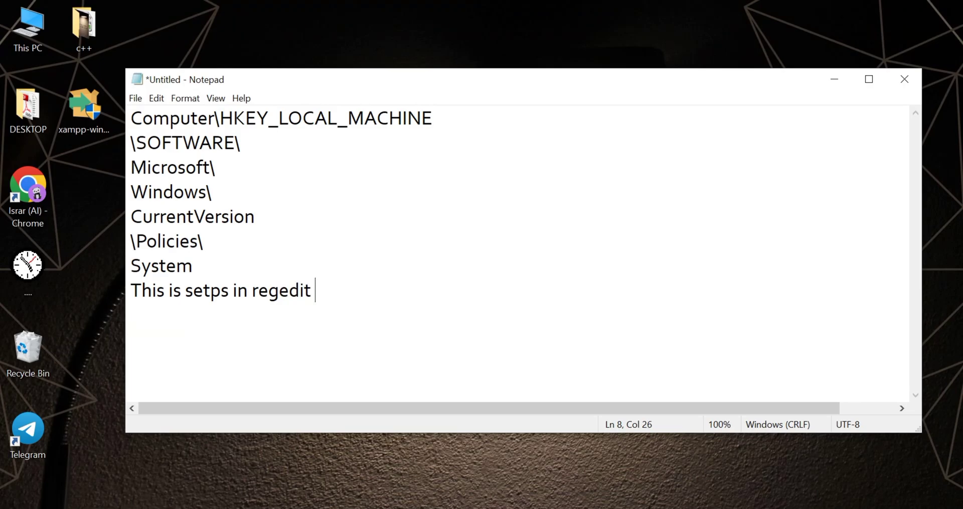
type("okay?")
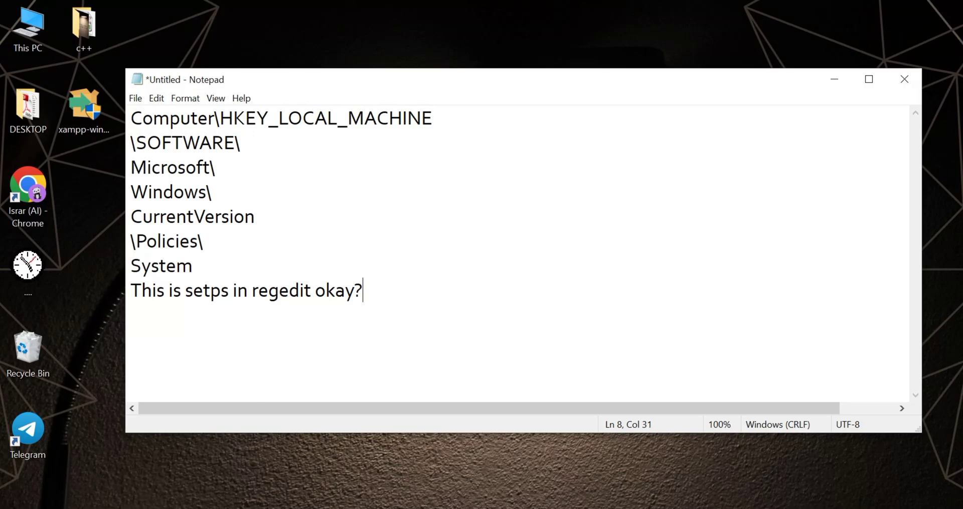
Insert the copied path Computer\HKEY_LOCAL_MACHINE\SOFTWARE\Microsoft\Windows\CurrentVersion\Policies\System above the last line, maximize the window and select the path.
key("Up")
key("Return")
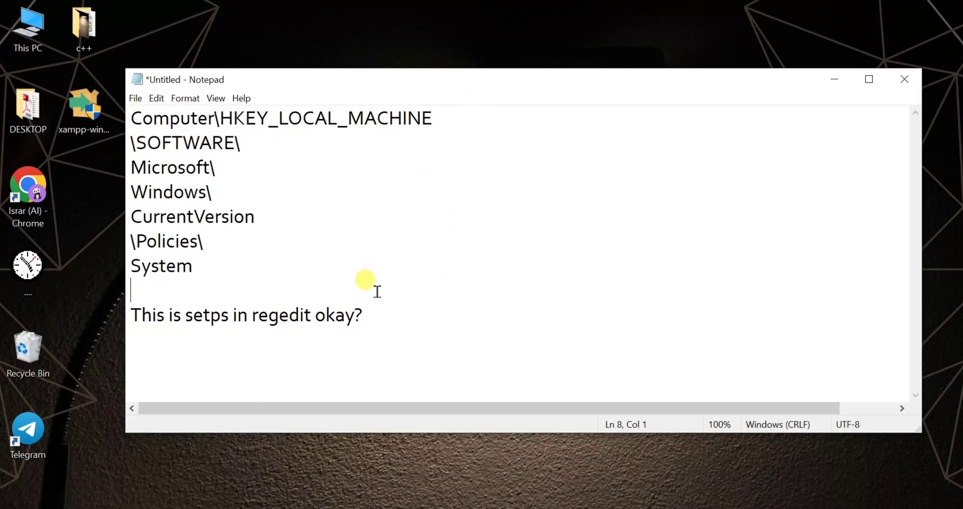
key("super+v")
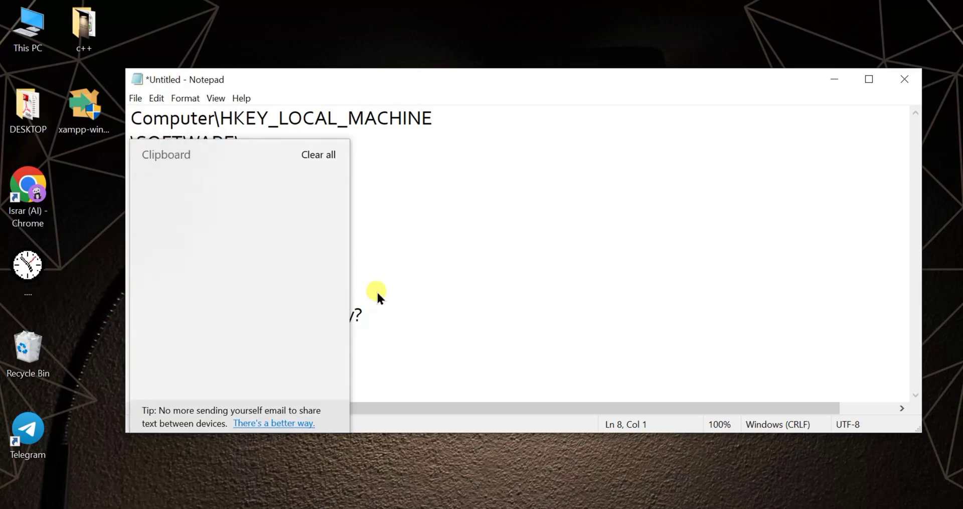
left_click(275, 216)
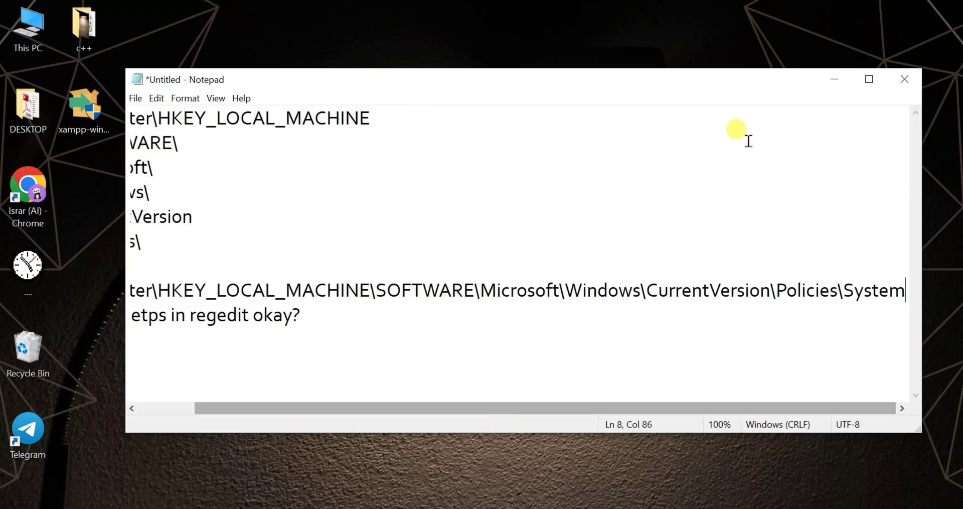
left_click(859, 80)
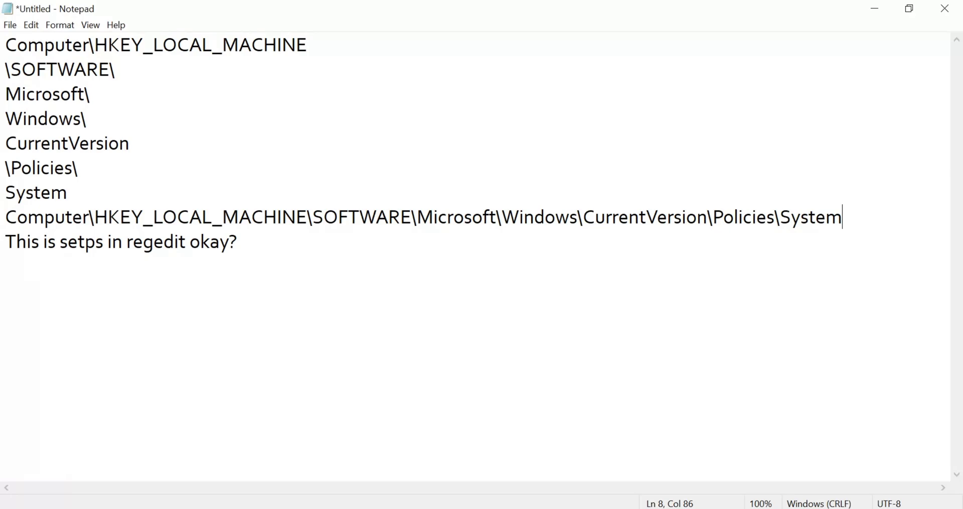
left_click_drag(6, 217, 851, 215)
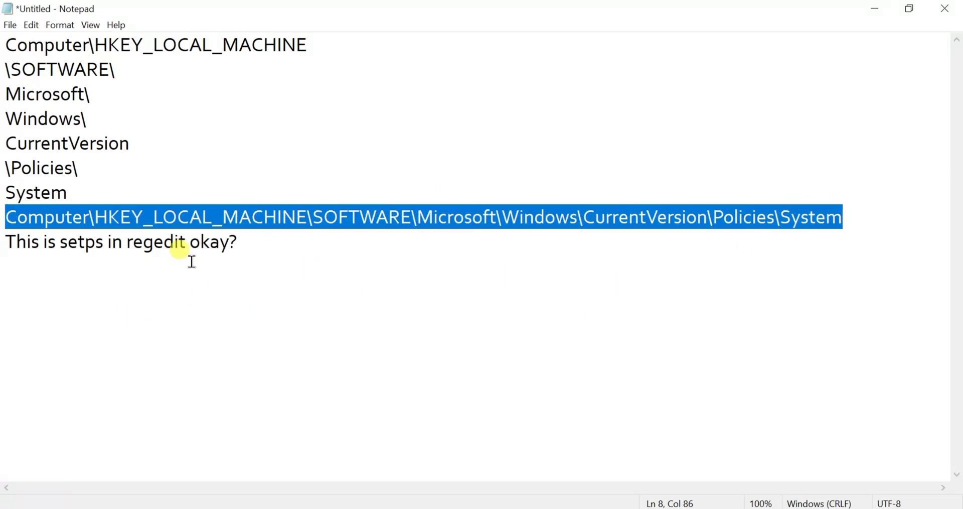